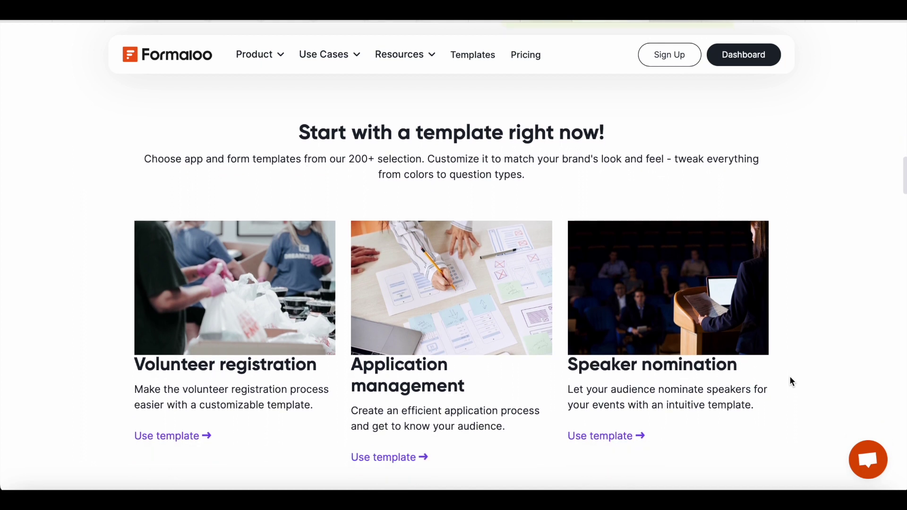
- Search the app templates for "speaker nomination" and open the Speaker nominations template for editing
scroll(790, 378, down, 2)
scroll(790, 379, down, 5)
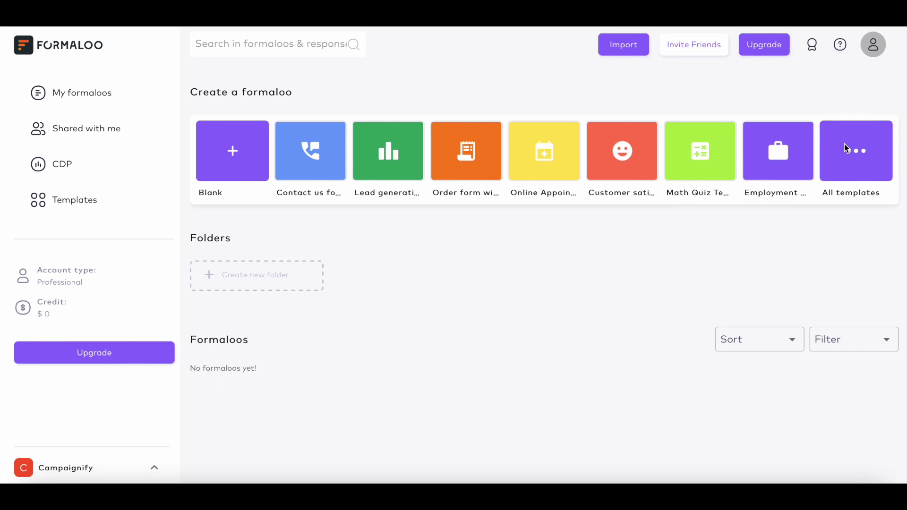
click(848, 149)
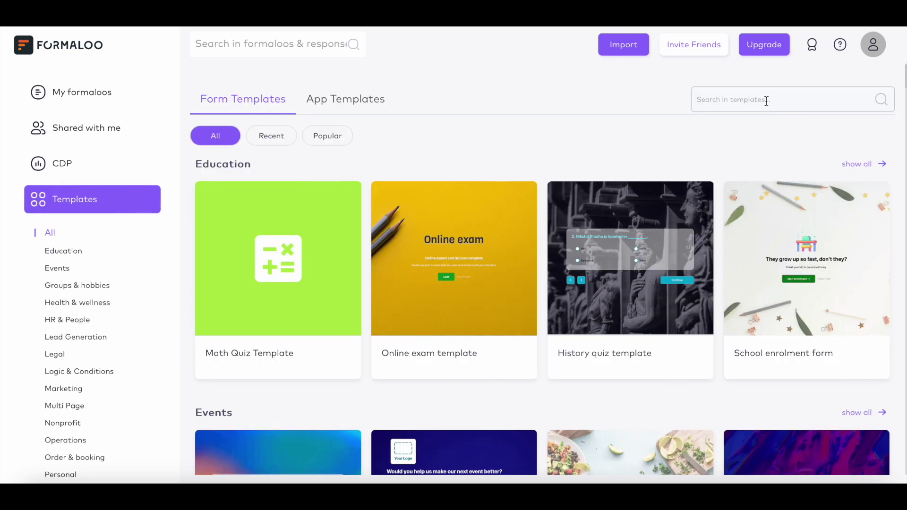
click(376, 98)
click(713, 106)
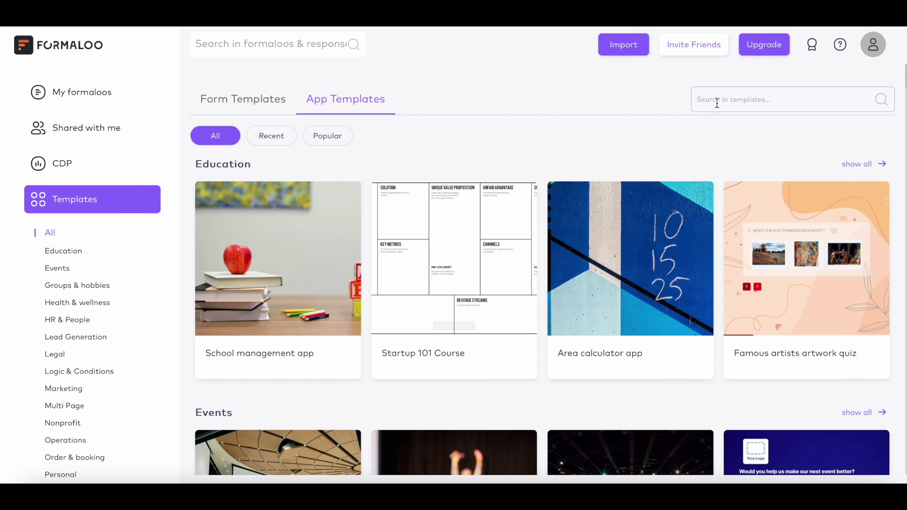
text(speaker nomination)
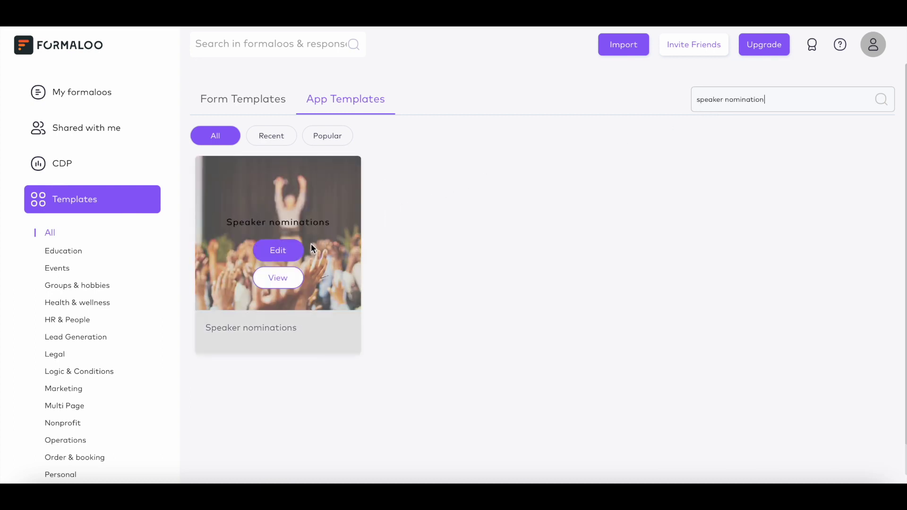
click(299, 250)
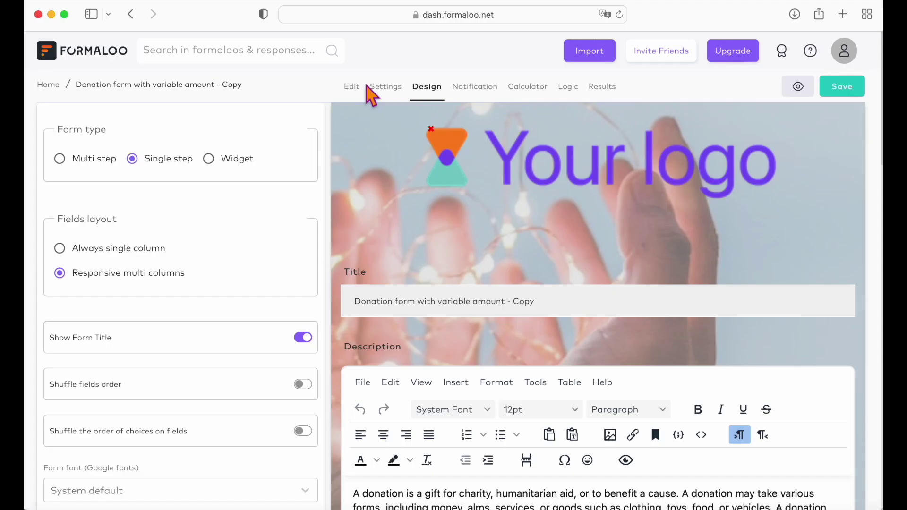
- Examine the field settings of Donation Amount in the variable-amount donation form, including its number type among the available field types
click(357, 89)
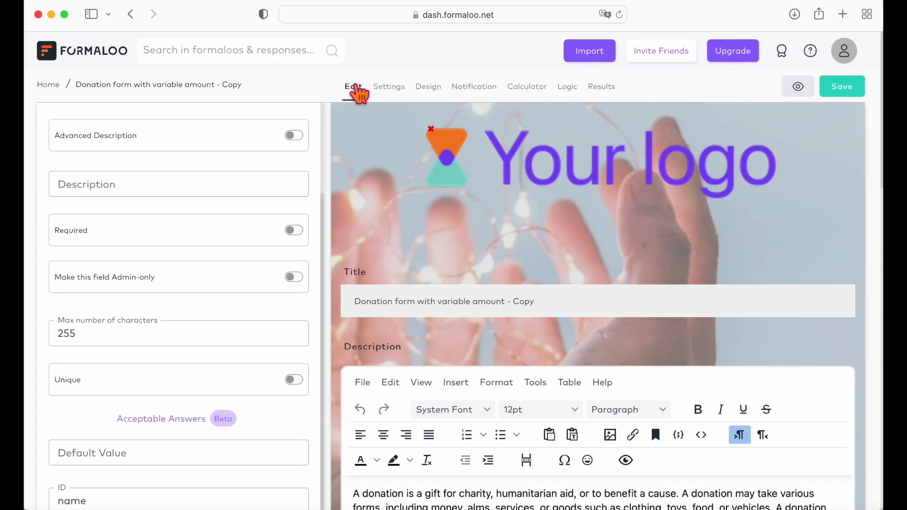
scroll(277, 320, down, 3)
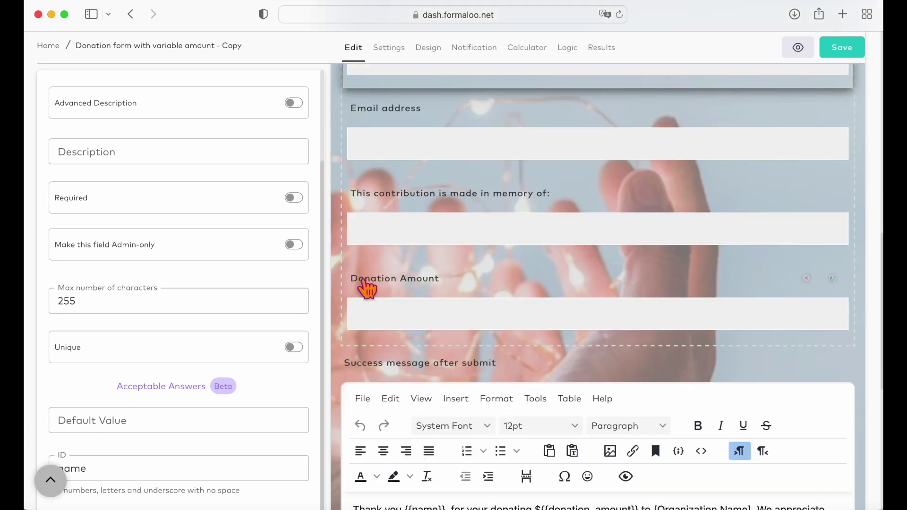
click(372, 290)
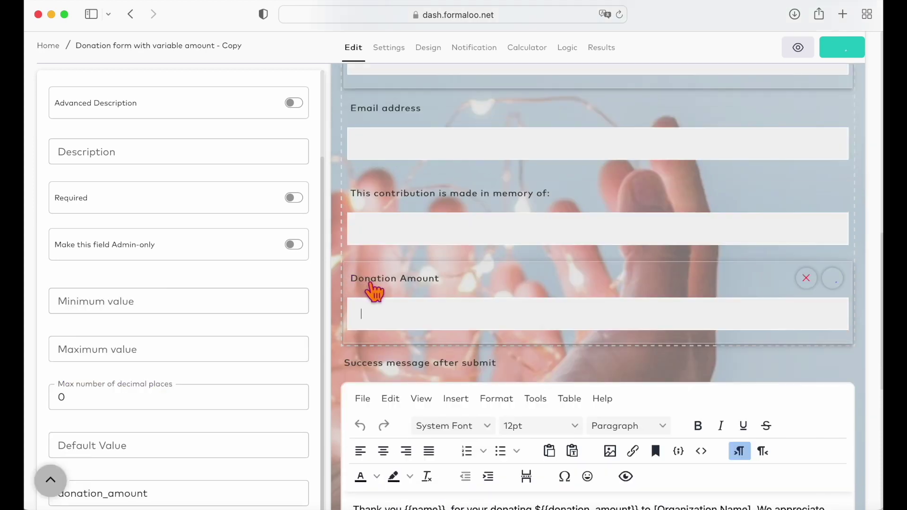
scroll(243, 334, up, 3)
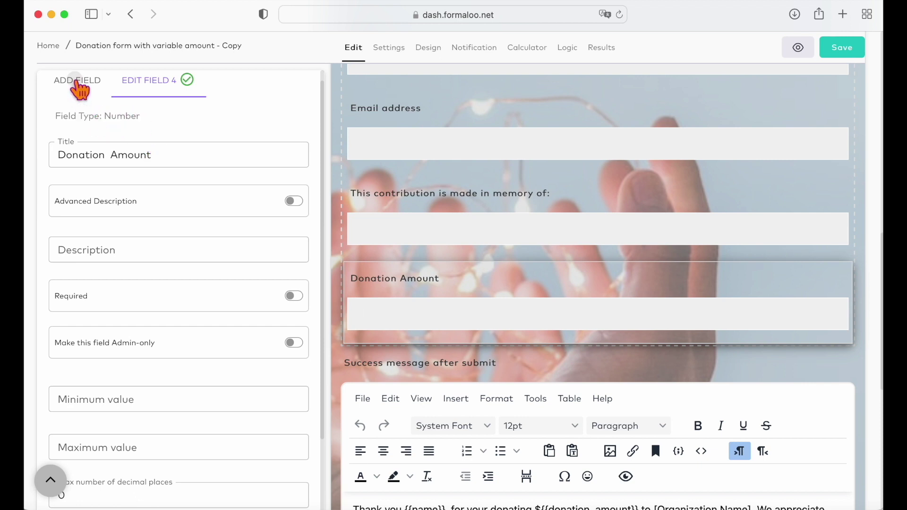
click(77, 82)
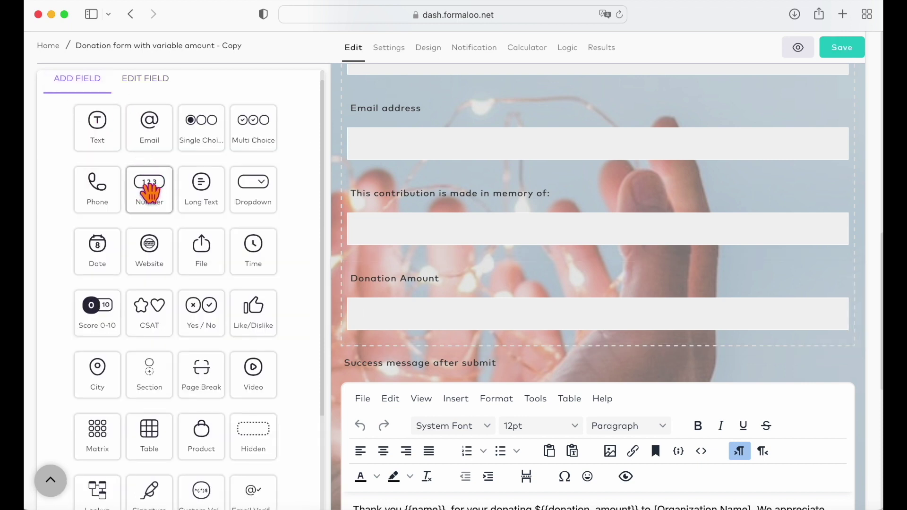
click(392, 290)
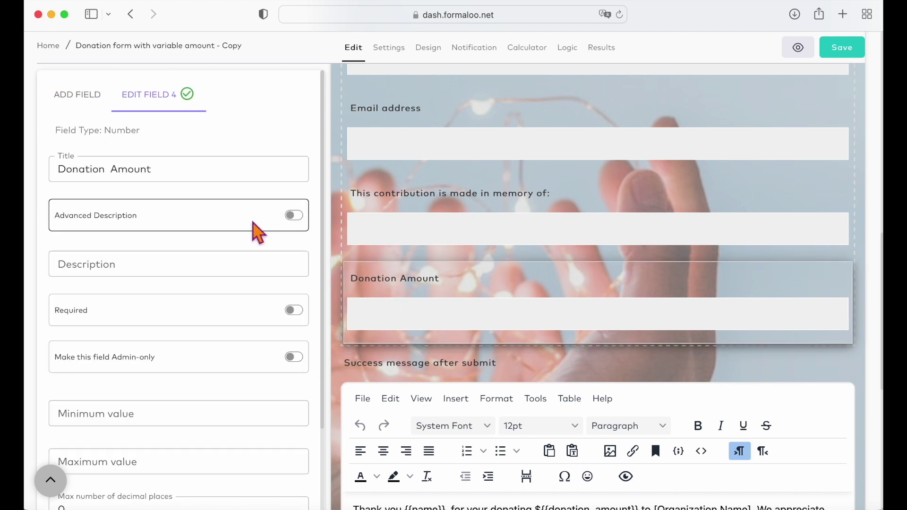
scroll(193, 341, down, 3)
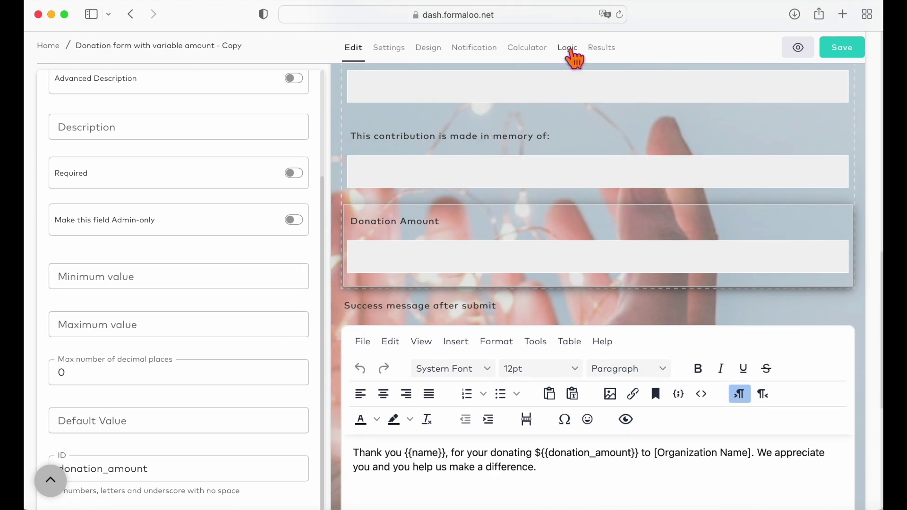
- Open the form's advanced logic and go to the rule for the Donation Amount field
click(572, 53)
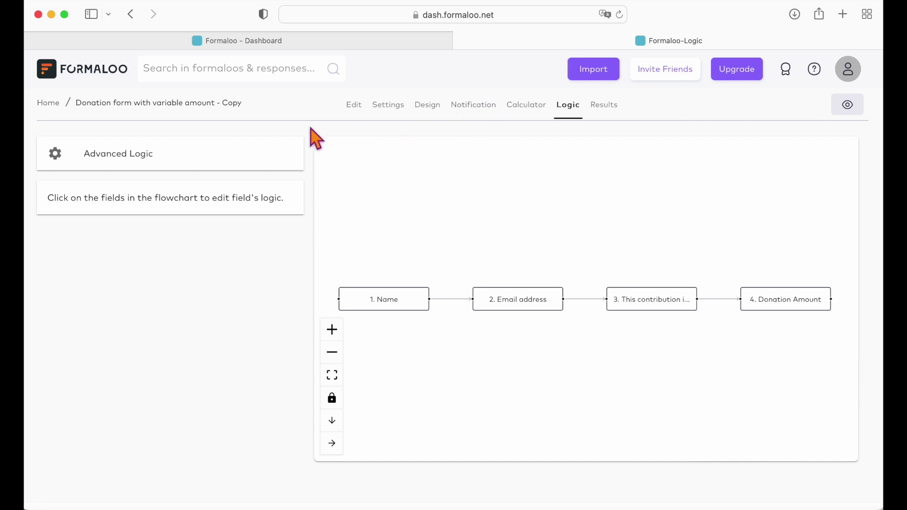
click(260, 155)
scroll(347, 339, down, 5)
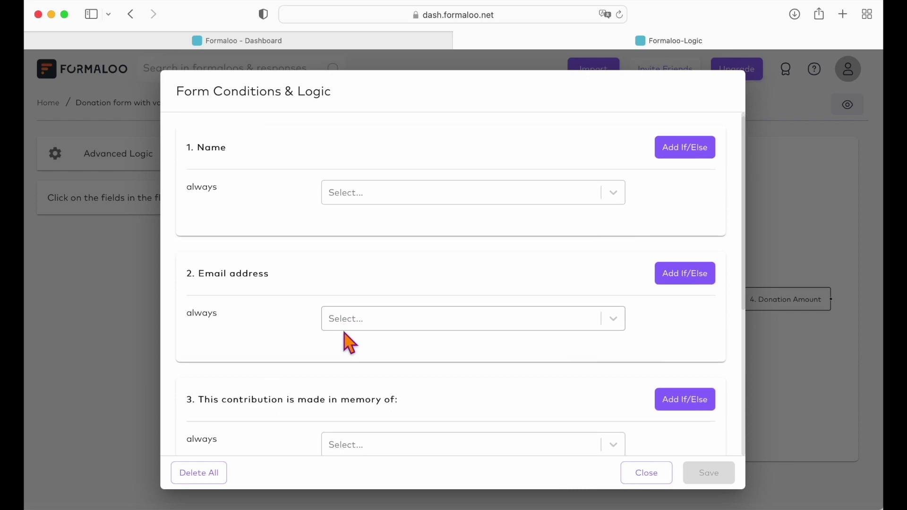
scroll(349, 340, down, 5)
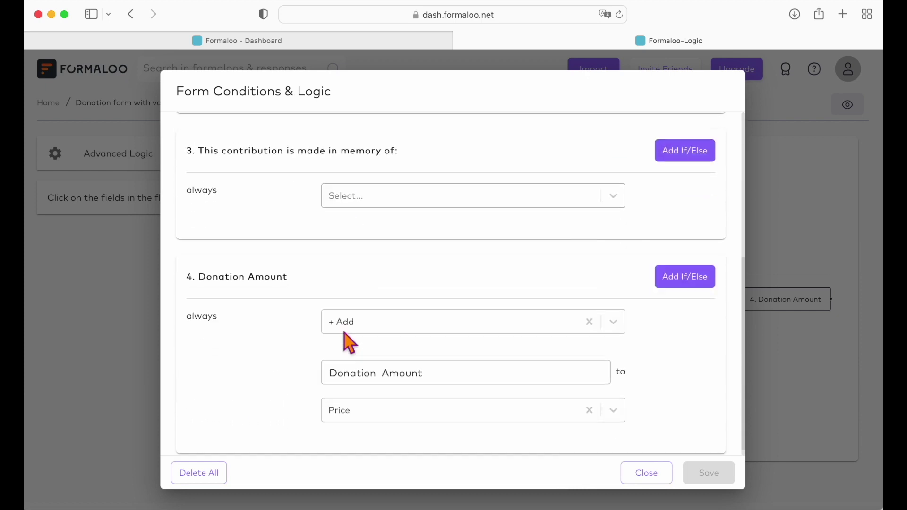
- Check the available actions and target variables in the Donation Amount rule, keeping Add and Price selected
click(560, 314)
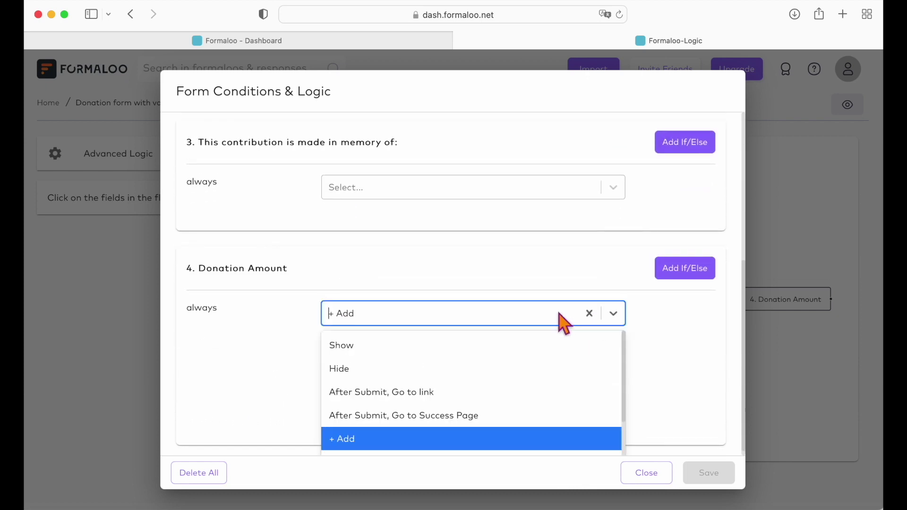
scroll(537, 391, down, 3)
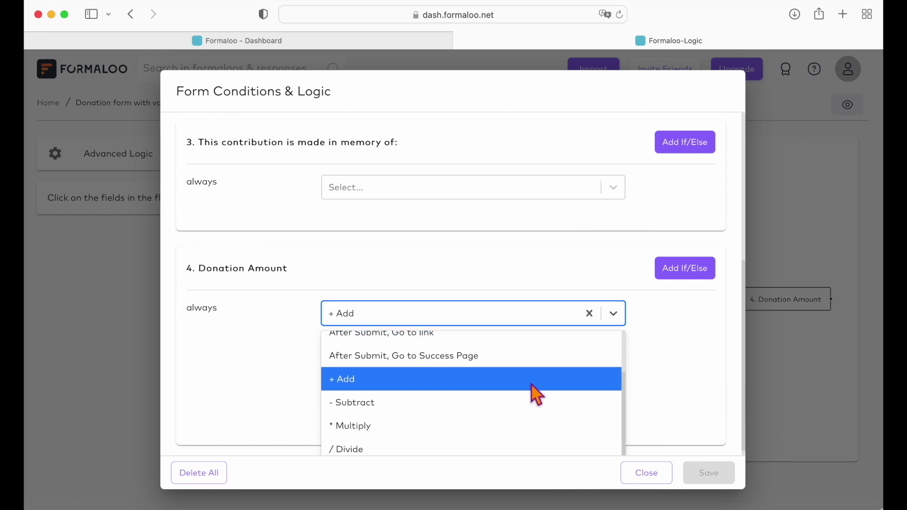
click(644, 377)
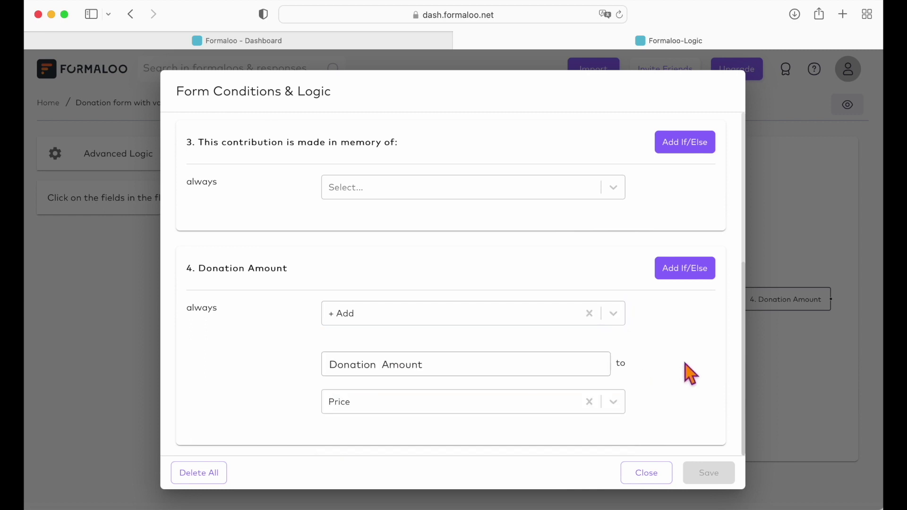
click(614, 402)
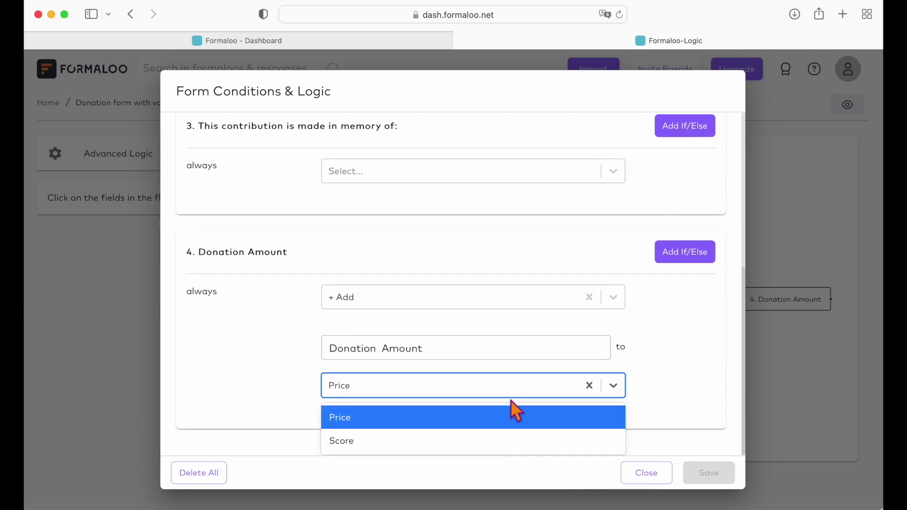
click(667, 372)
click(569, 367)
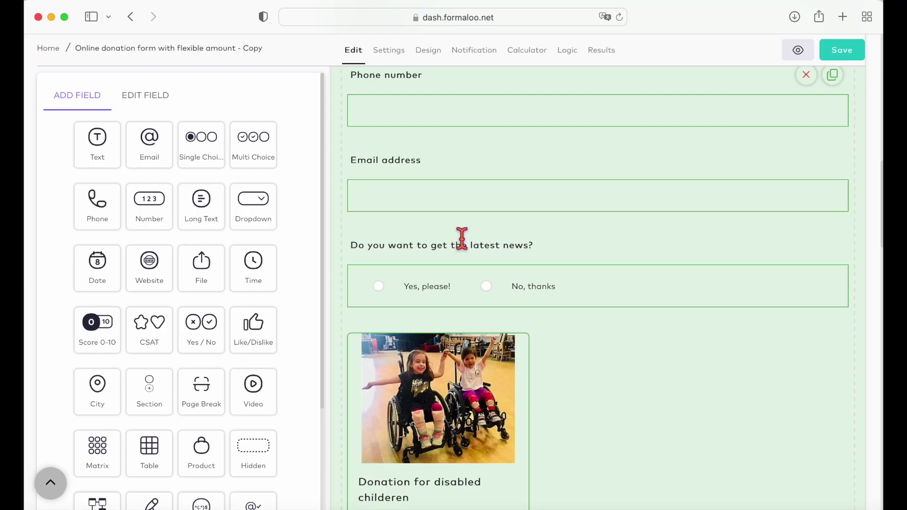
- Review the donation products in the flexible-amount form and inspect the amount limits and unit price of the environment donation
scroll(463, 239, down, 6)
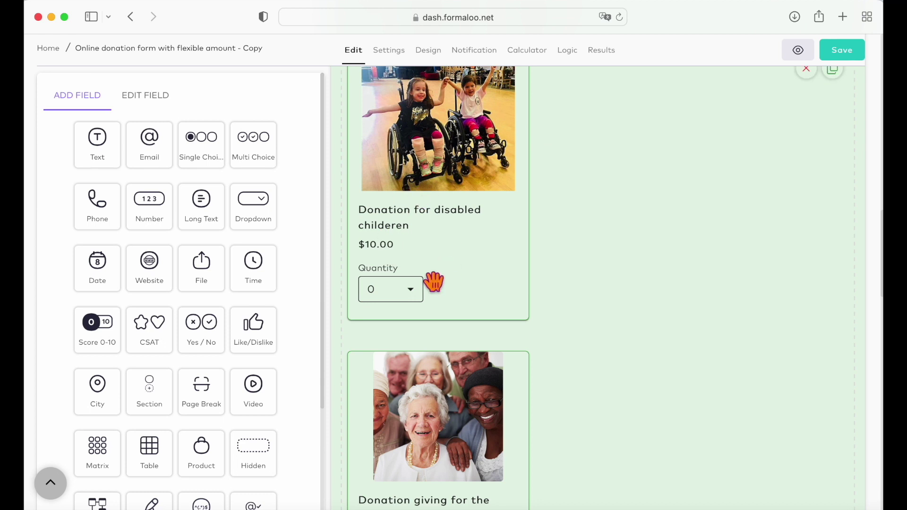
scroll(431, 282, down, 3)
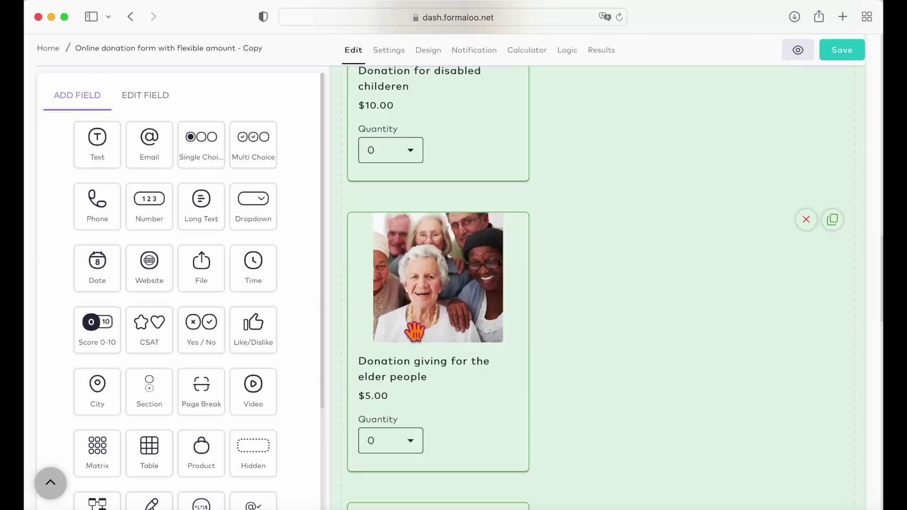
scroll(414, 331, down, 4)
scroll(415, 332, down, 3)
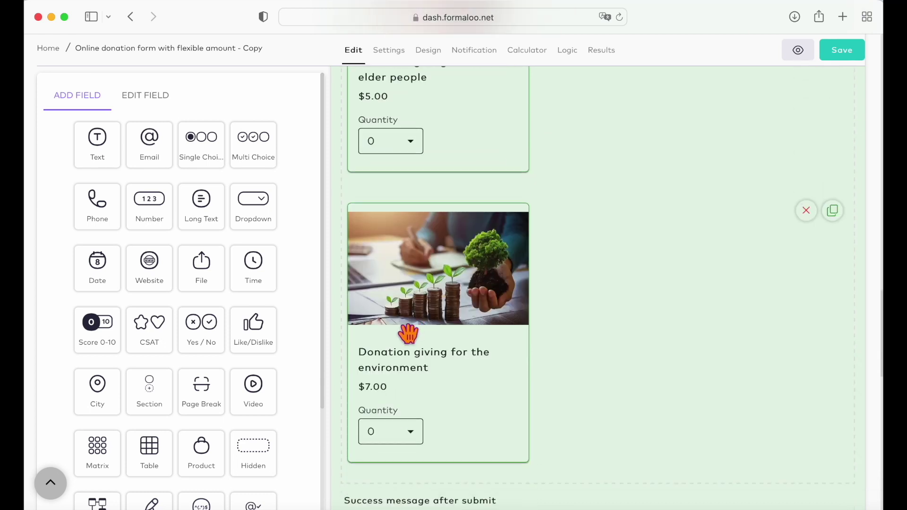
click(407, 330)
scroll(215, 352, down, 1)
scroll(212, 350, down, 3)
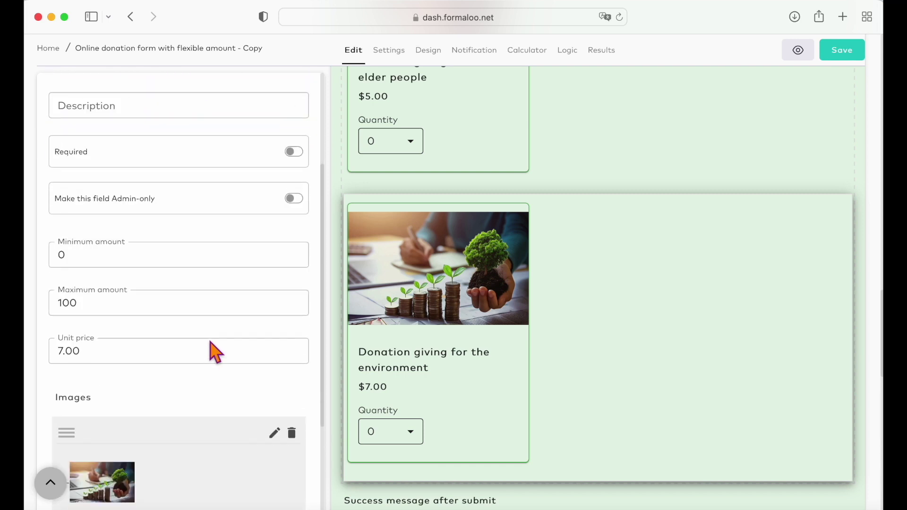
click(187, 318)
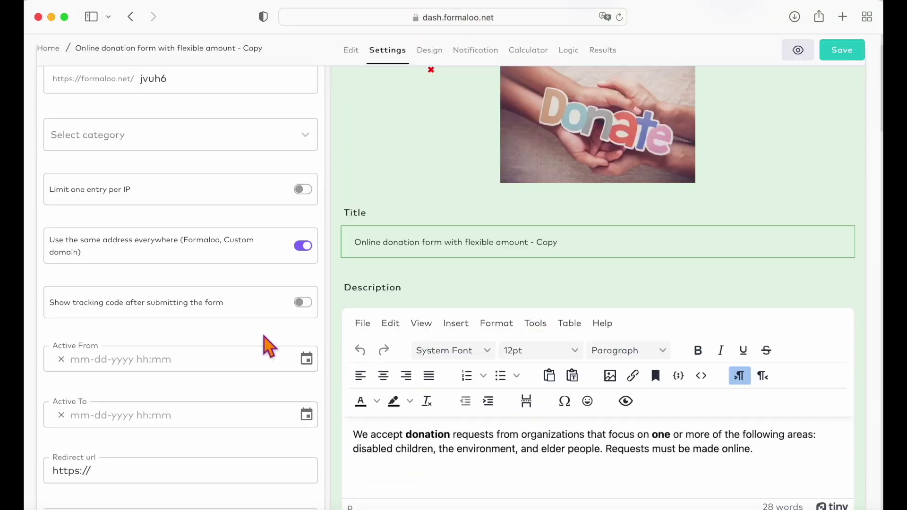
- Enable payment for the online donation form with flexible amount
scroll(263, 340, down, 9)
scroll(263, 344, down, 1)
click(303, 352)
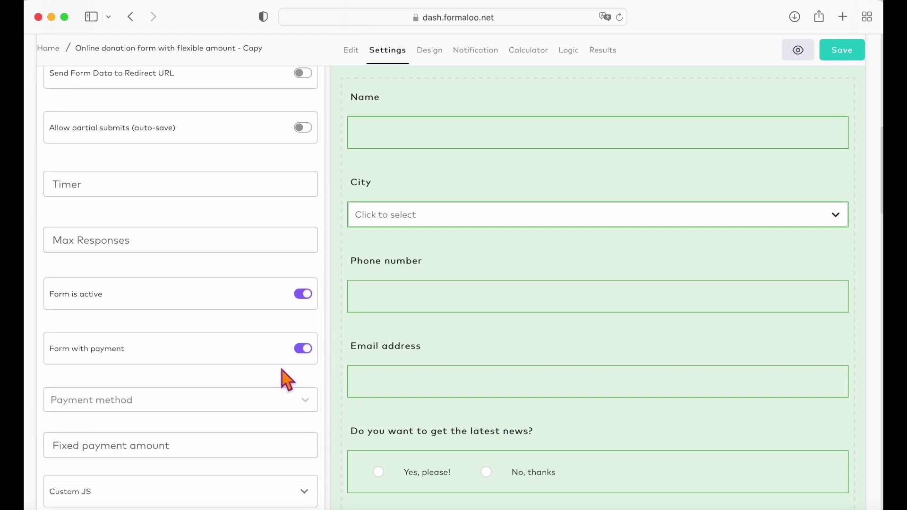
scroll(283, 378, down, 5)
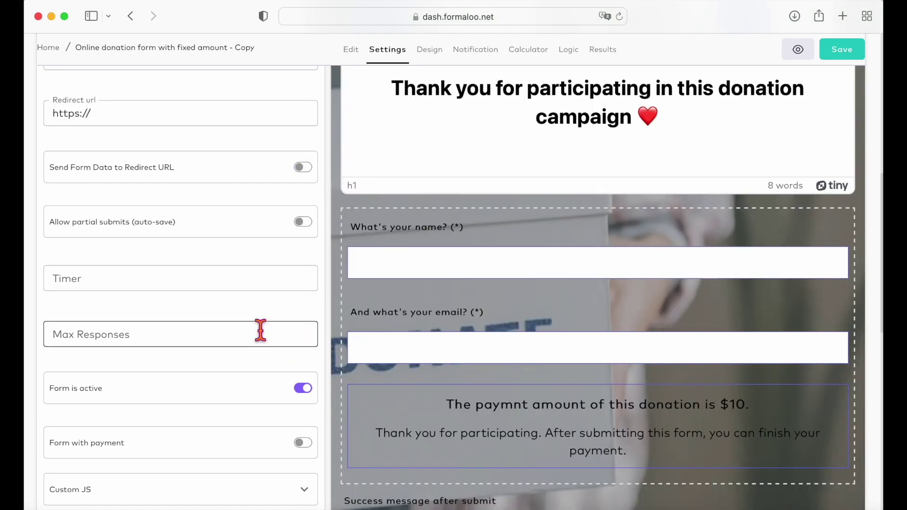
- Enable payment for the online donation form with fixed amount and enter its fixed payment amount
scroll(261, 329, down, 4)
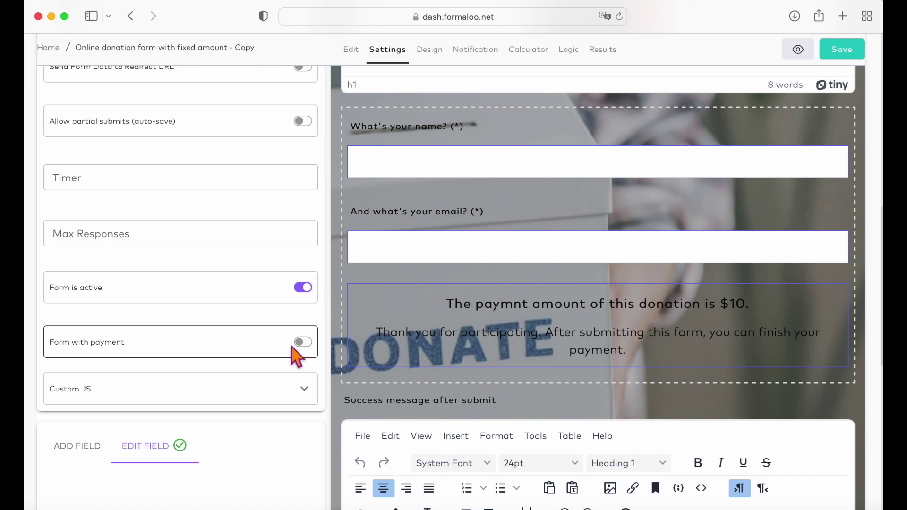
click(302, 344)
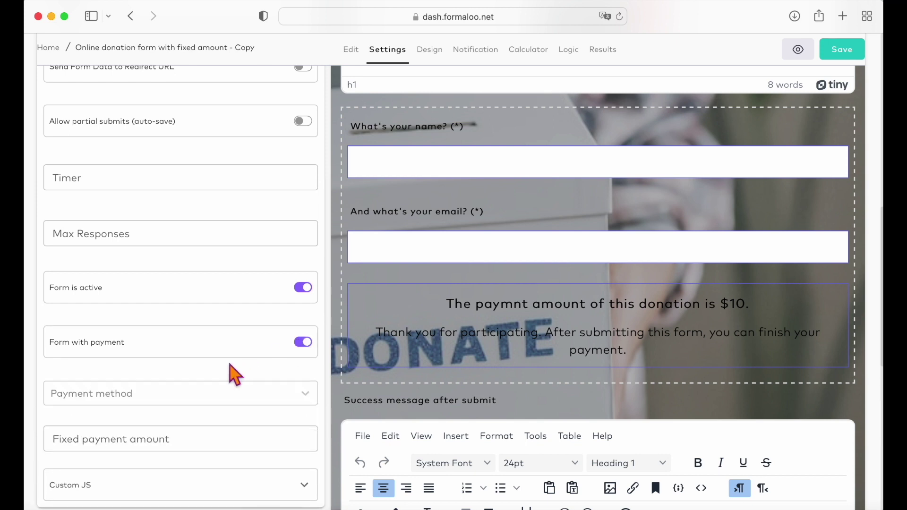
scroll(233, 375, down, 3)
scroll(235, 375, down, 1)
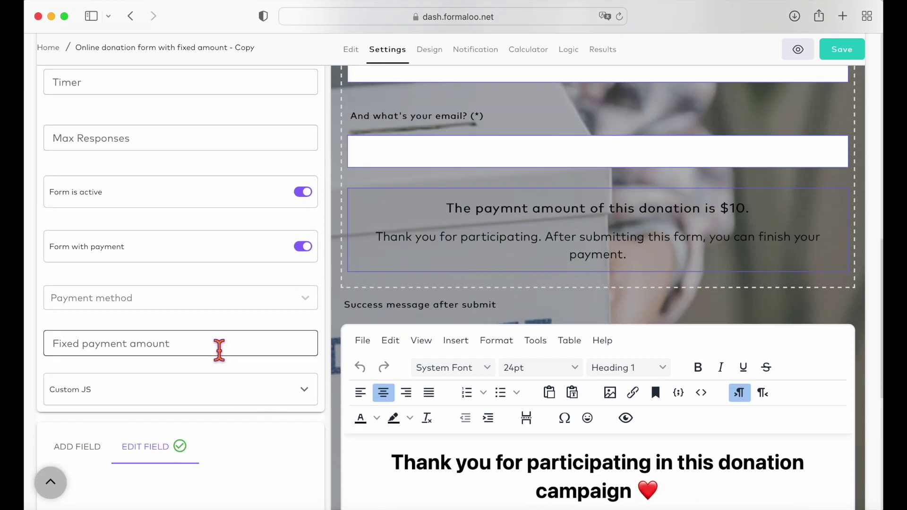
click(219, 350)
text(1)
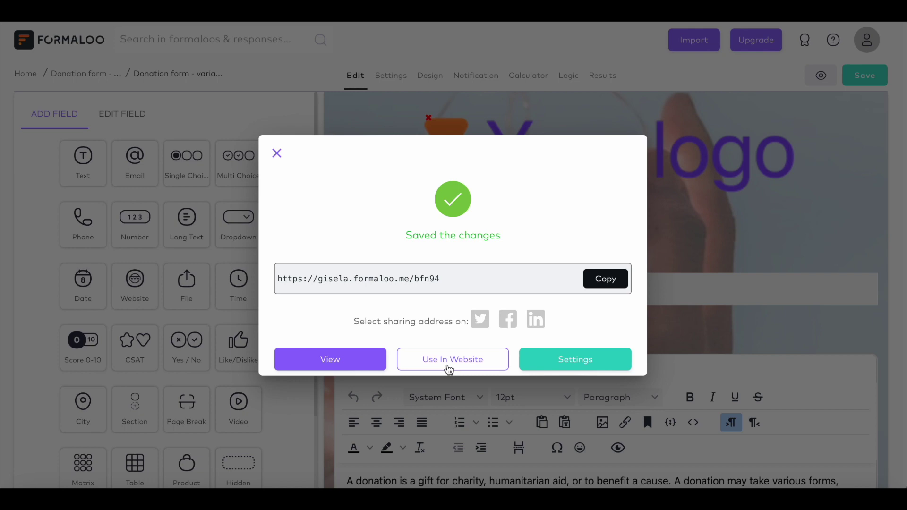
- Choose the Iframe mode for embedding the saved variable-amount donation form in a website and get its code
click(450, 369)
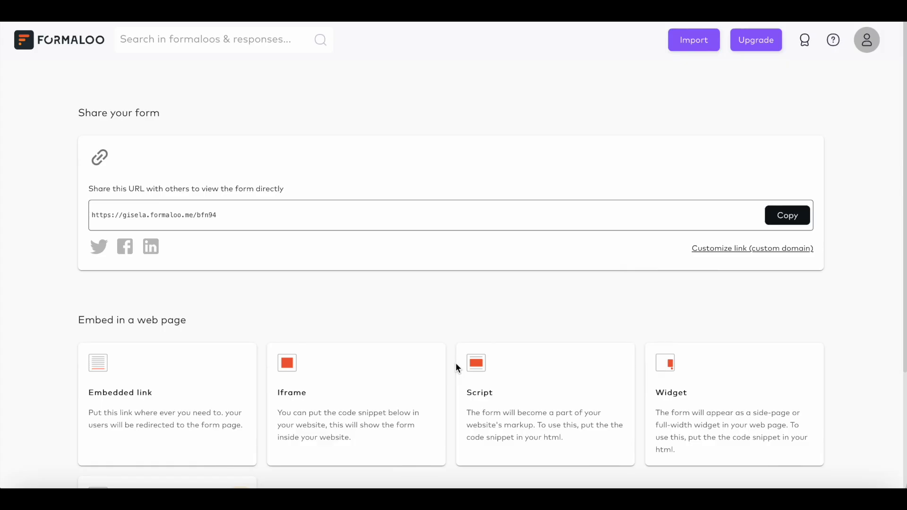
click(406, 373)
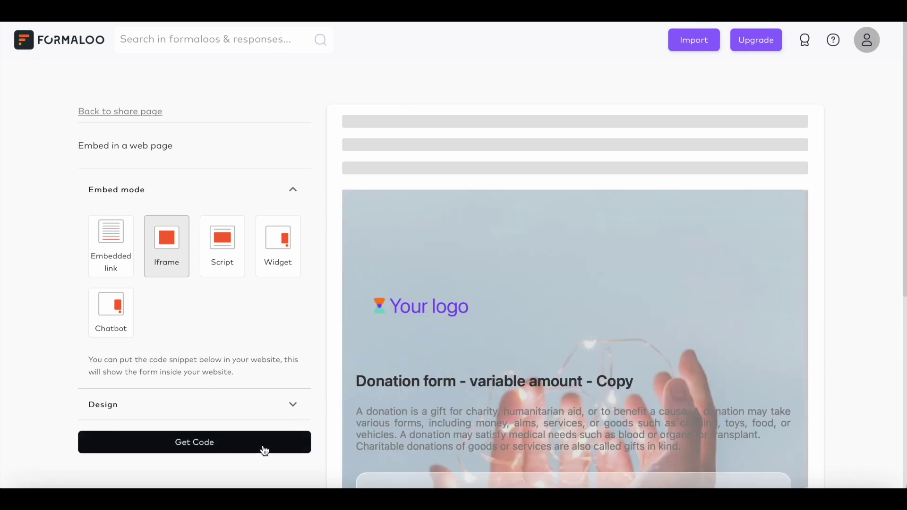
click(265, 451)
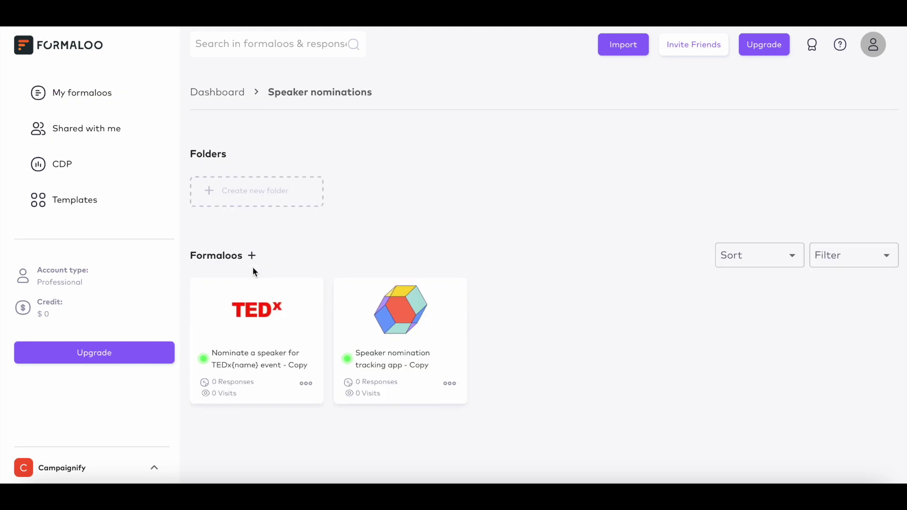
- Open the Speaker nomination tracking app from the Speaker nominations folder
click(365, 315)
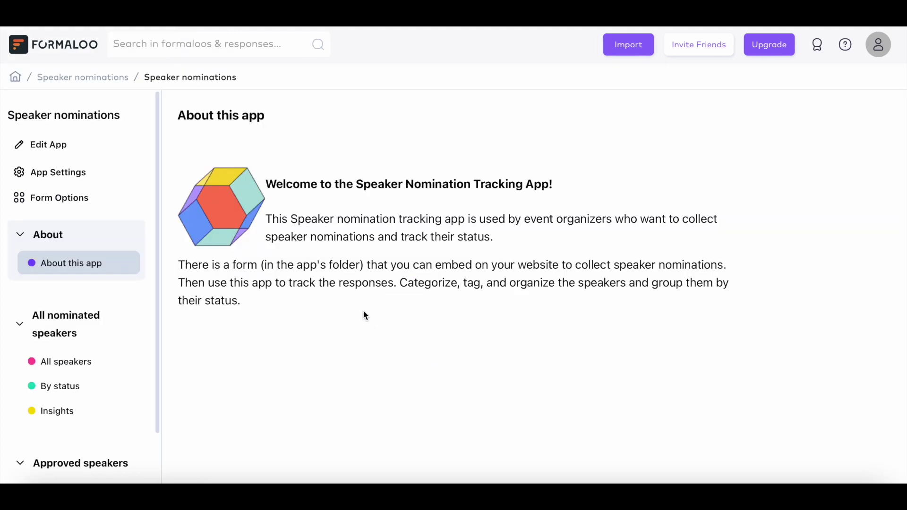
- Edit the app and start a block page named Insights in the All nominated speakers menu
click(64, 151)
scroll(74, 236, down, 5)
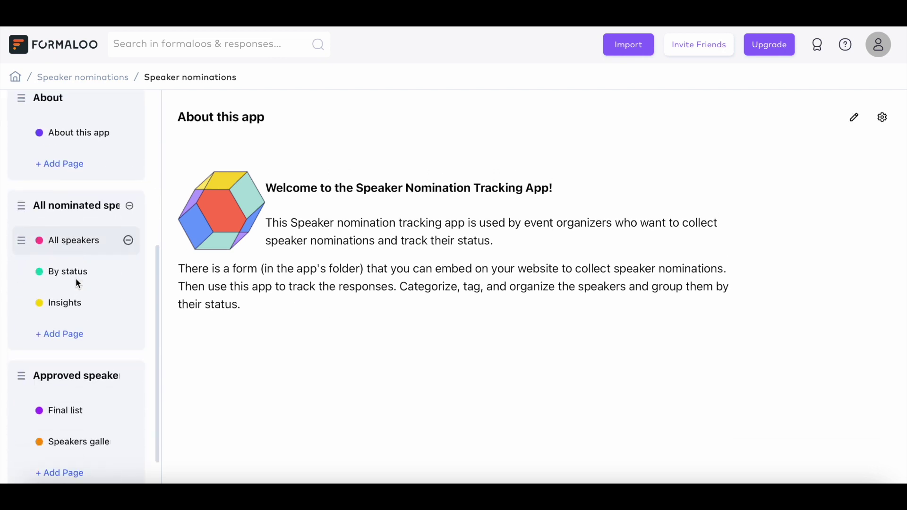
scroll(76, 288, down, 2)
click(71, 293)
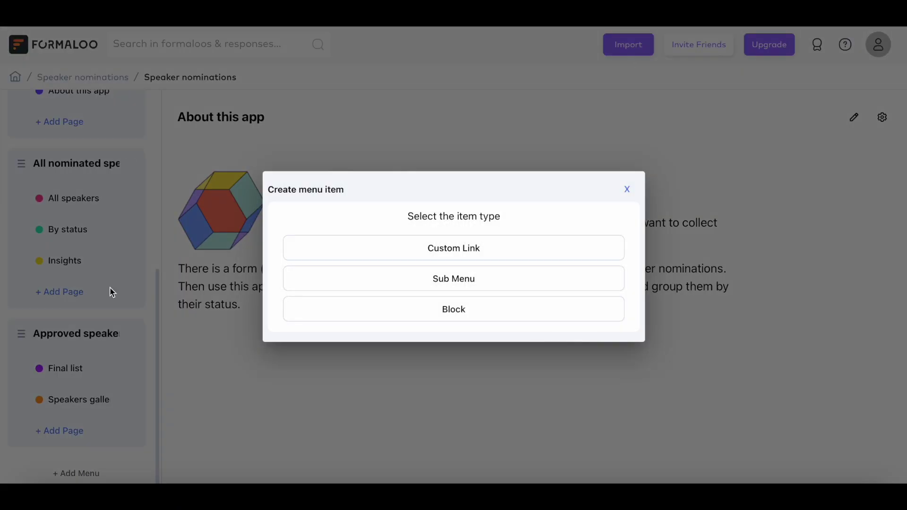
click(397, 311)
click(403, 201)
text(Insights)
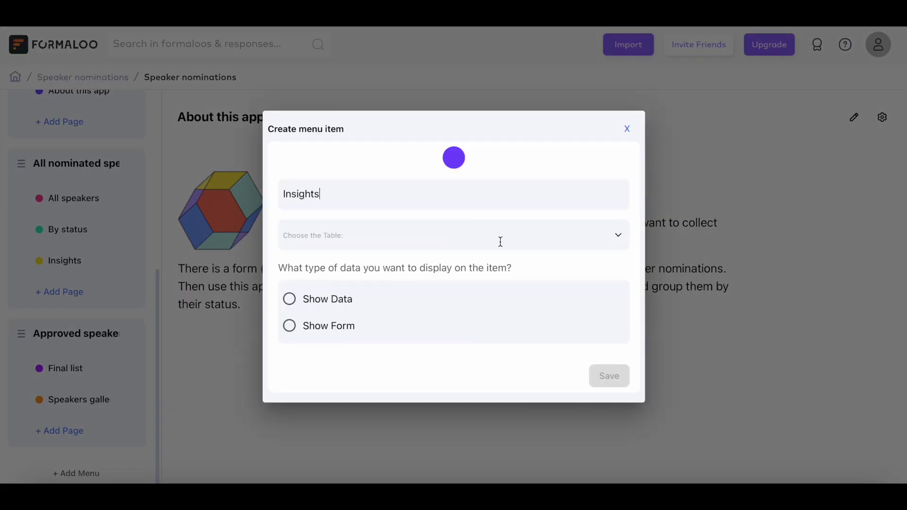
- Link the new Insights page to the Speaker nomination tracking app - Copy table and show its data as a board
click(616, 239)
click(443, 275)
click(290, 299)
scroll(340, 321, down, 1)
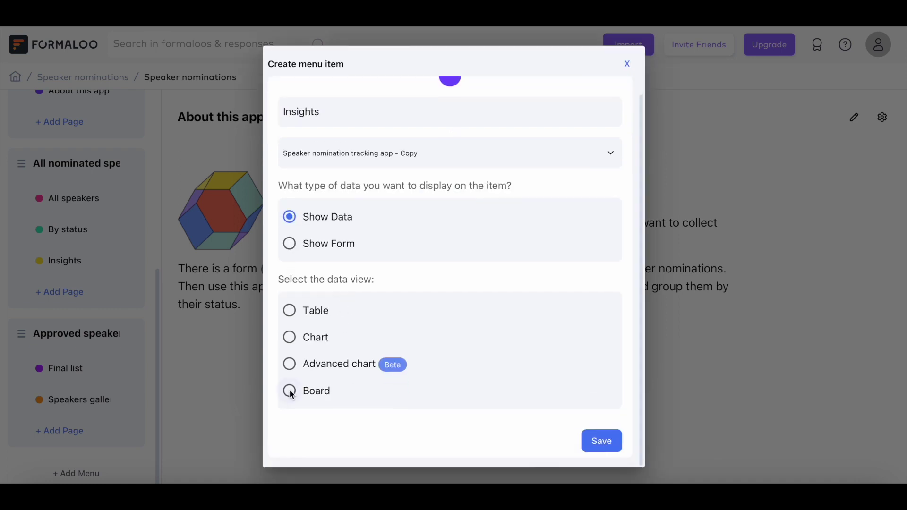
click(291, 390)
scroll(359, 350, down, 6)
scroll(610, 279, up, 6)
- Pick the fields for the board's grouping and its main card settings
click(603, 173)
click(586, 195)
scroll(584, 189, down, 9)
click(584, 148)
click(571, 168)
click(592, 217)
click(542, 237)
scroll(541, 237, down, 3)
- Display phone number, email address, gender, occupation, TEDx talk topic, recommendation reason and article links on the board's cards
click(609, 259)
click(341, 309)
click(339, 303)
click(338, 321)
click(339, 322)
click(339, 355)
click(338, 353)
scroll(312, 416, down, 2)
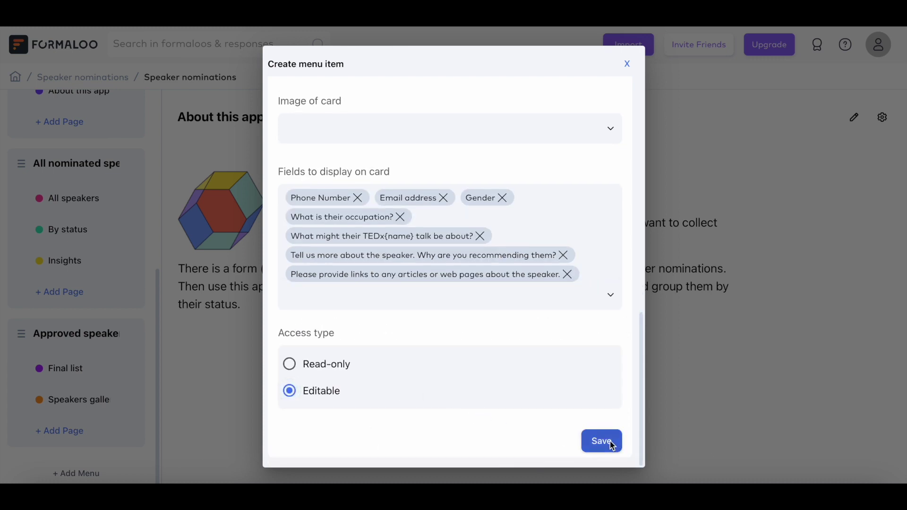
- Save the new Insights board page and remove it from the All nominated speakers menu
click(602, 441)
drag(215, 189, 435, 183)
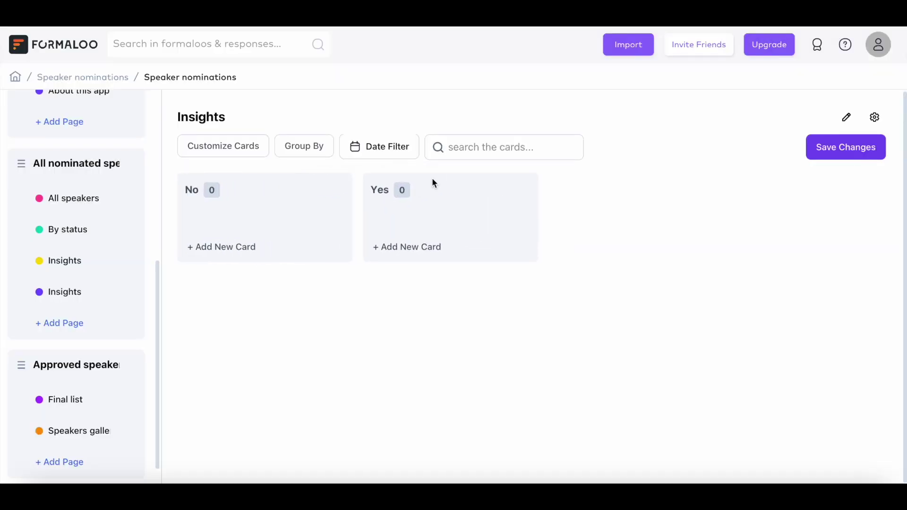
click(129, 292)
- Look through the charts on the existing Insights page and the nominee cards on the template's By status board
click(83, 259)
scroll(233, 293, down, 8)
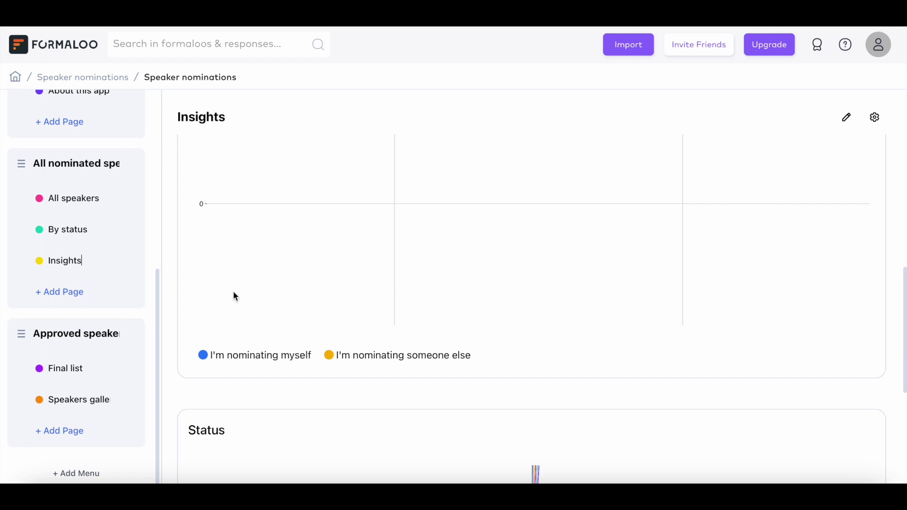
scroll(236, 296, down, 6)
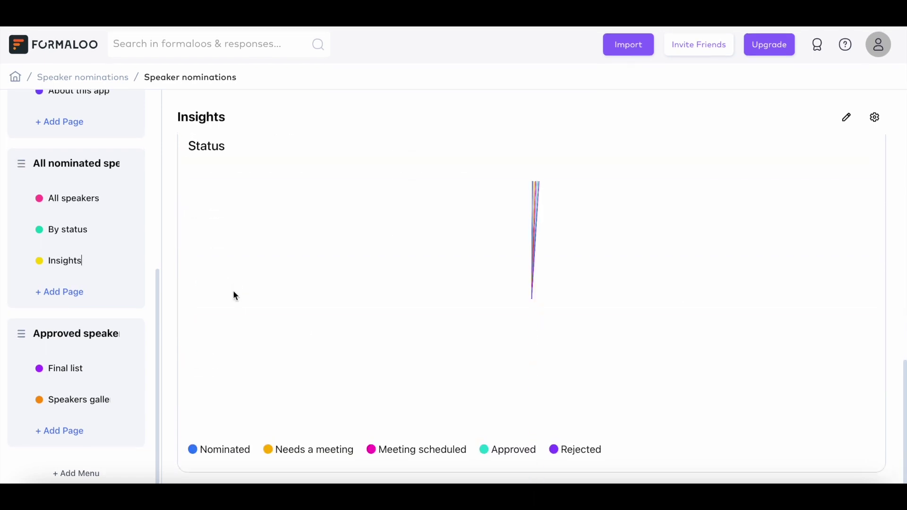
click(99, 199)
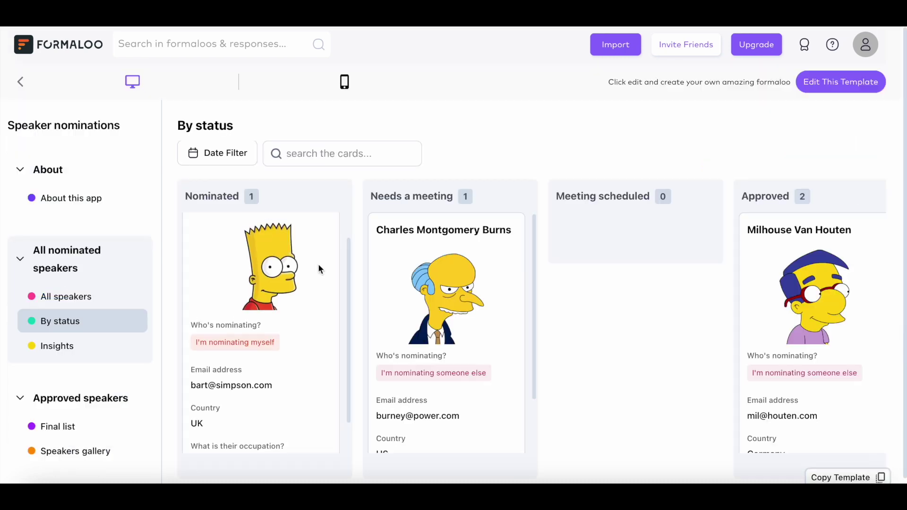
scroll(318, 264, down, 2)
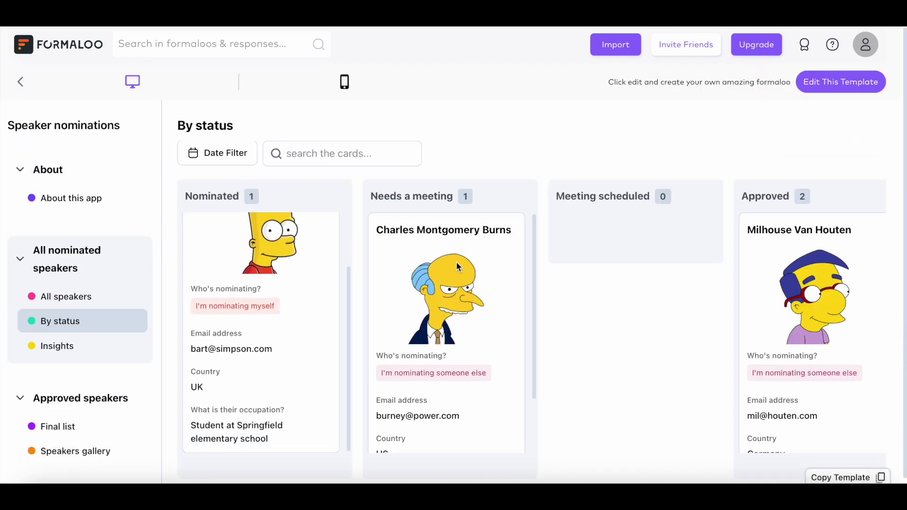
- Start adding another block page to the app's menu and choose how it displays data
click(83, 294)
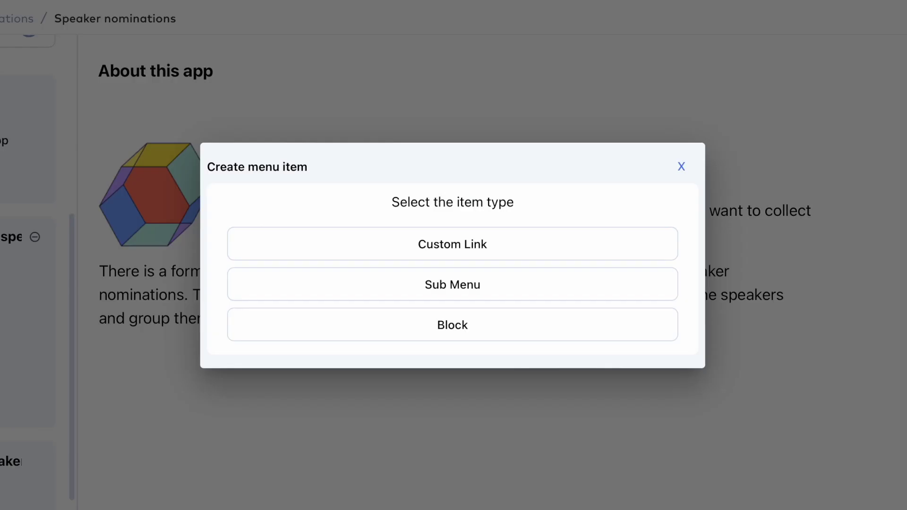
click(340, 334)
click(305, 324)
scroll(264, 369, down, 1)
click(237, 398)
scroll(238, 336, down, 4)
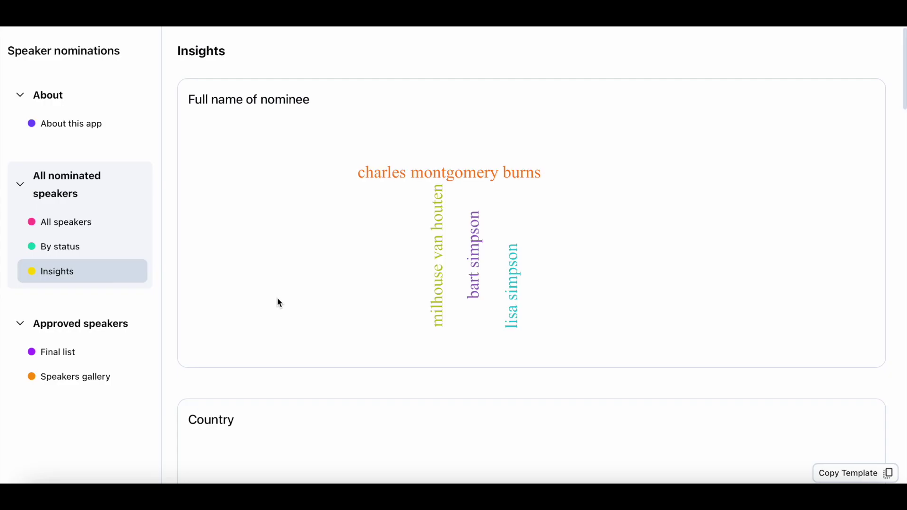
- Examine the template's Insights charts from the nominee names down to the Status pie chart
scroll(278, 300, down, 15)
scroll(279, 302, down, 7)
scroll(278, 302, down, 7)
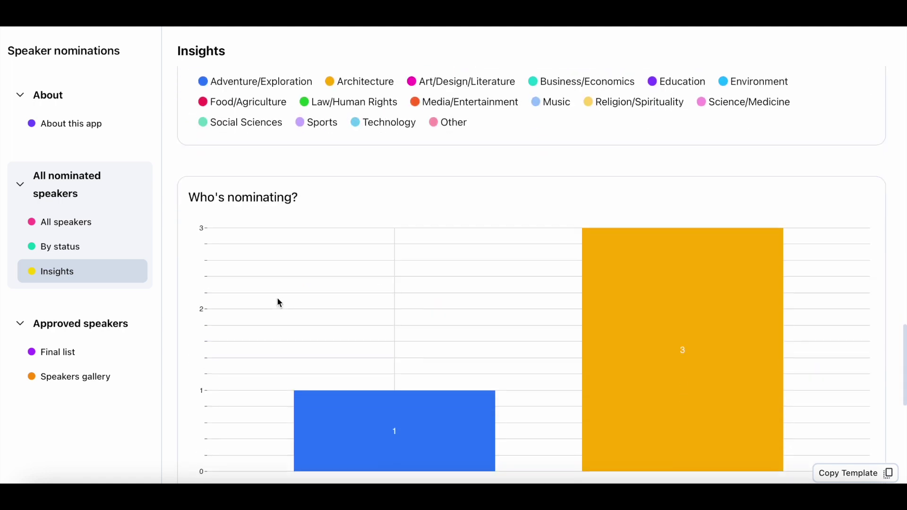
scroll(278, 303, down, 7)
scroll(279, 302, down, 1)
mouse_move(554, 270)
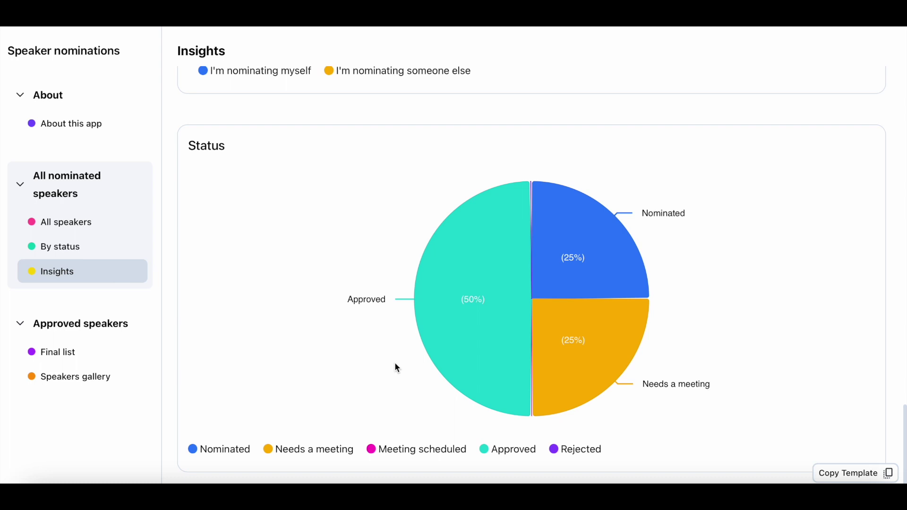
- Open the All speakers page and read across the table's contact, occupation, talk topic and category columns
click(66, 222)
scroll(312, 241, right, 10)
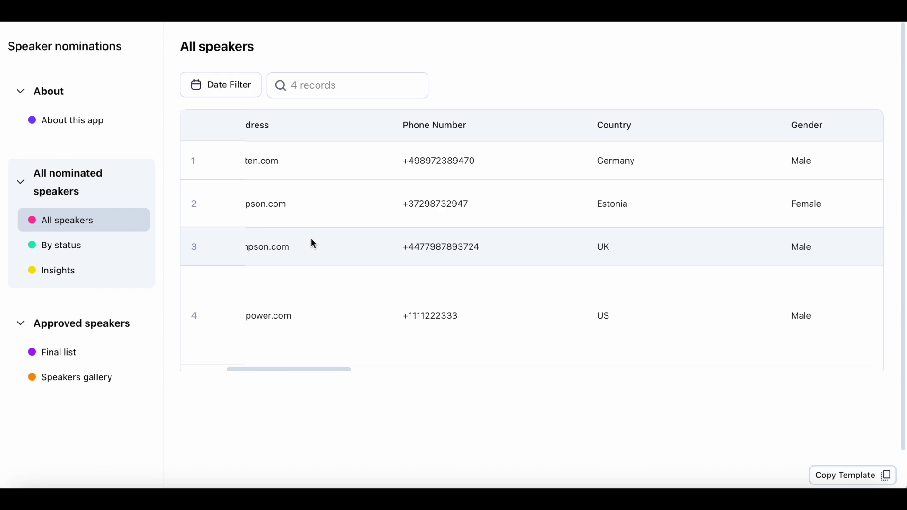
scroll(312, 241, right, 10)
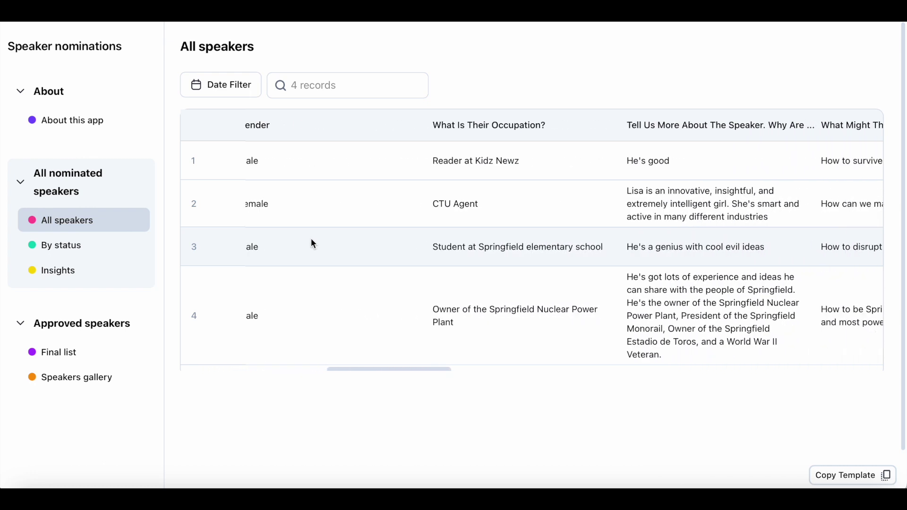
scroll(314, 243, right, 10)
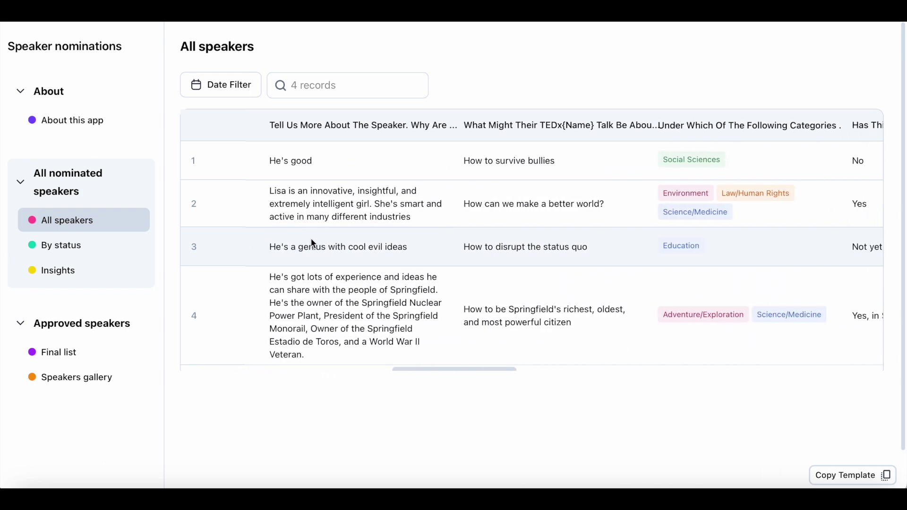
- Review the speaker cards in the Approved column of the By status board and reopen the Insights page
click(111, 250)
scroll(444, 275, right, 5)
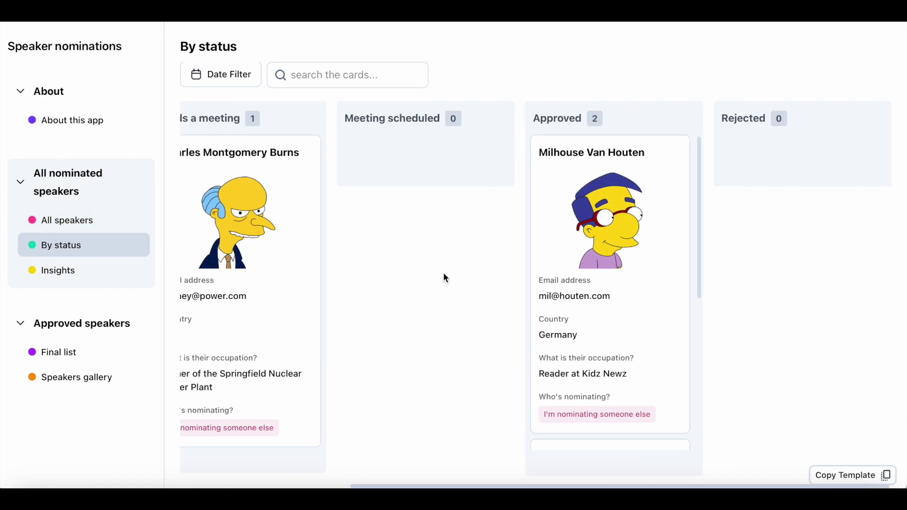
scroll(557, 272, down, 3)
scroll(556, 272, down, 2)
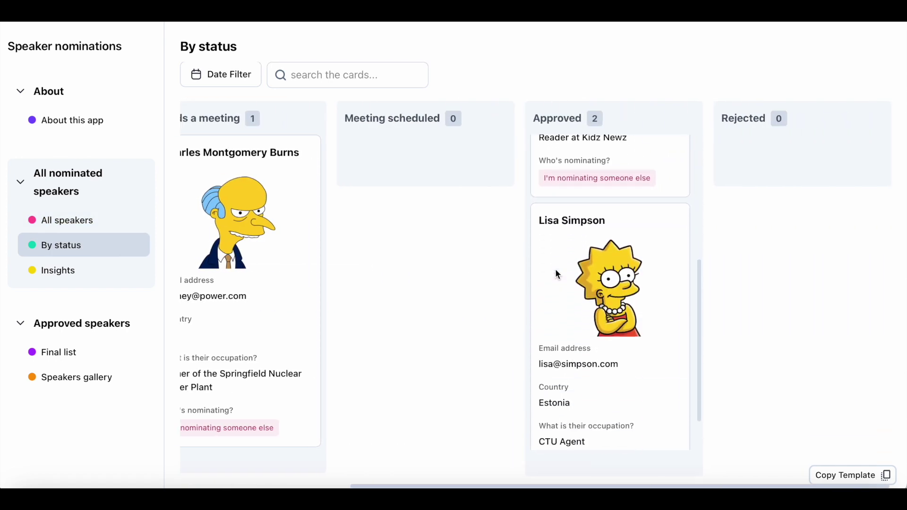
click(95, 274)
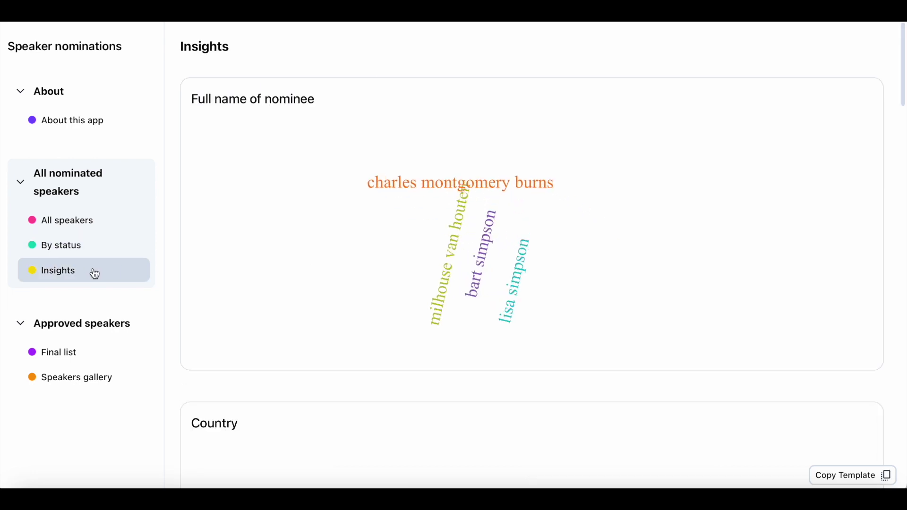
- Open the Final list under Approved speakers and read across the speaker details in its table
click(70, 352)
scroll(359, 291, right, 10)
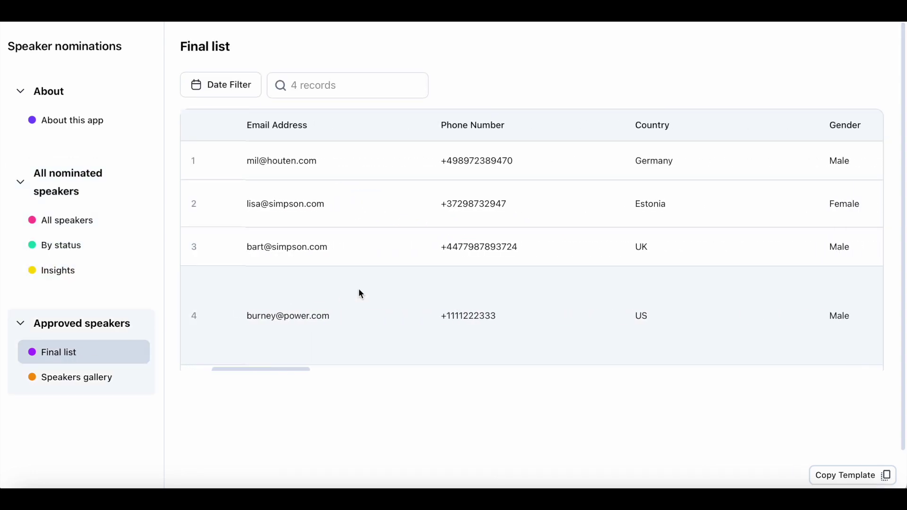
scroll(360, 291, right, 10)
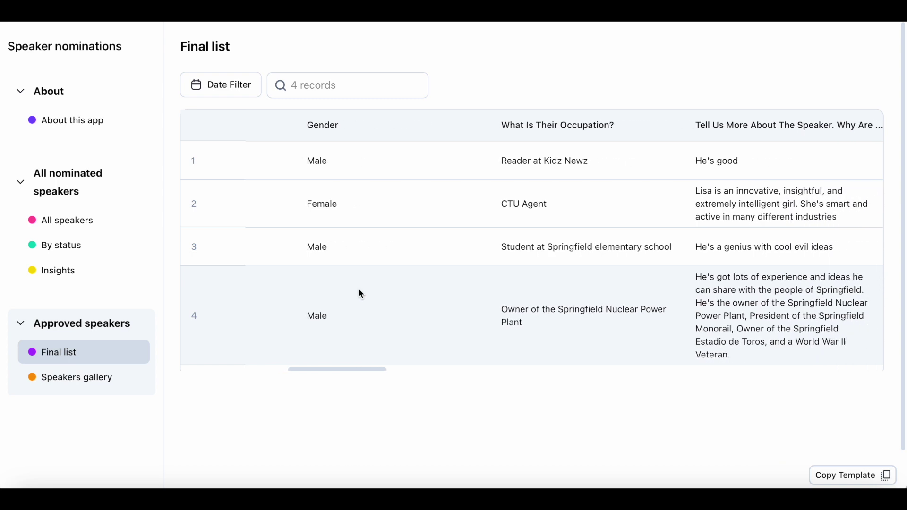
scroll(359, 292, right, 8)
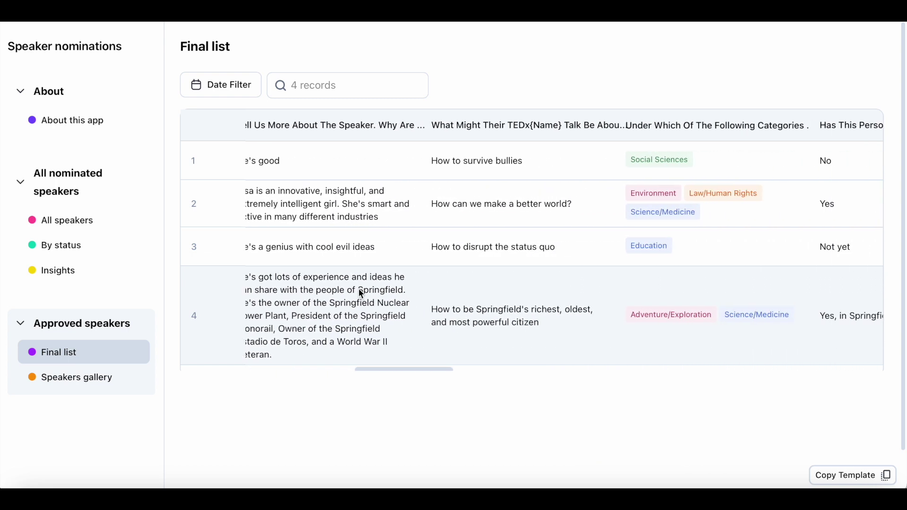